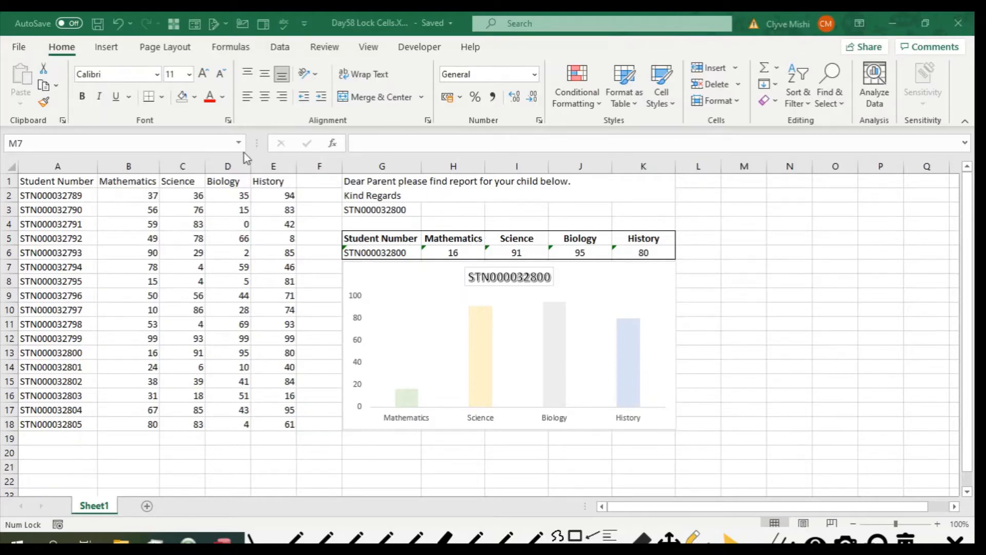
Review the permission options for protecting the worksheet, and close them without applying protection.
left_click(325, 48)
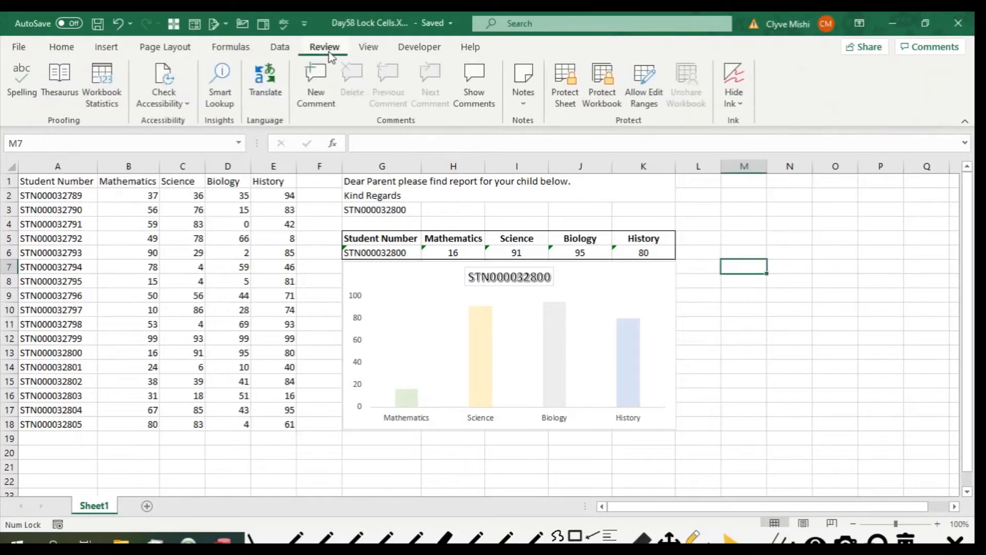
left_click(567, 83)
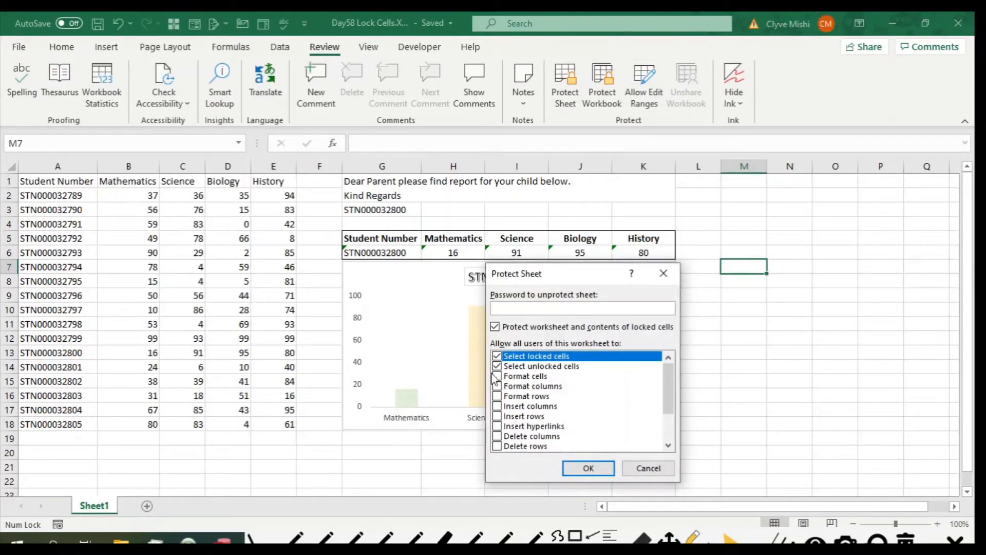
scroll(527, 384, "down", 3)
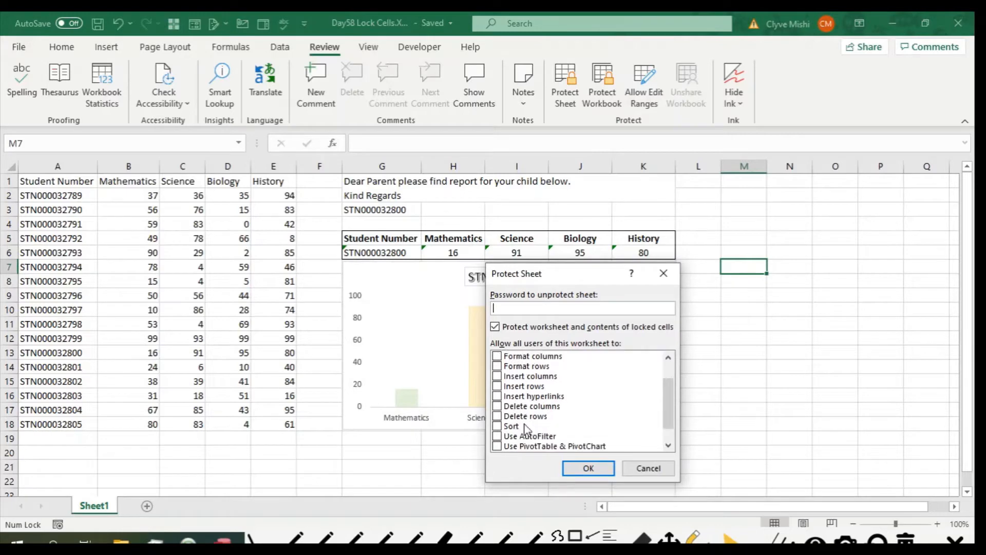
scroll(522, 397, "up", 3)
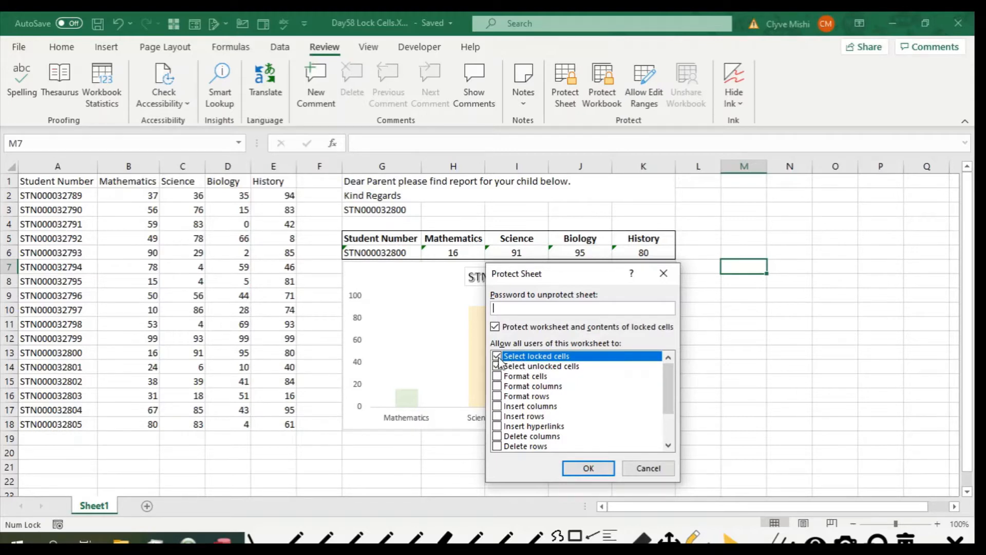
left_click(664, 280)
left_click(726, 323)
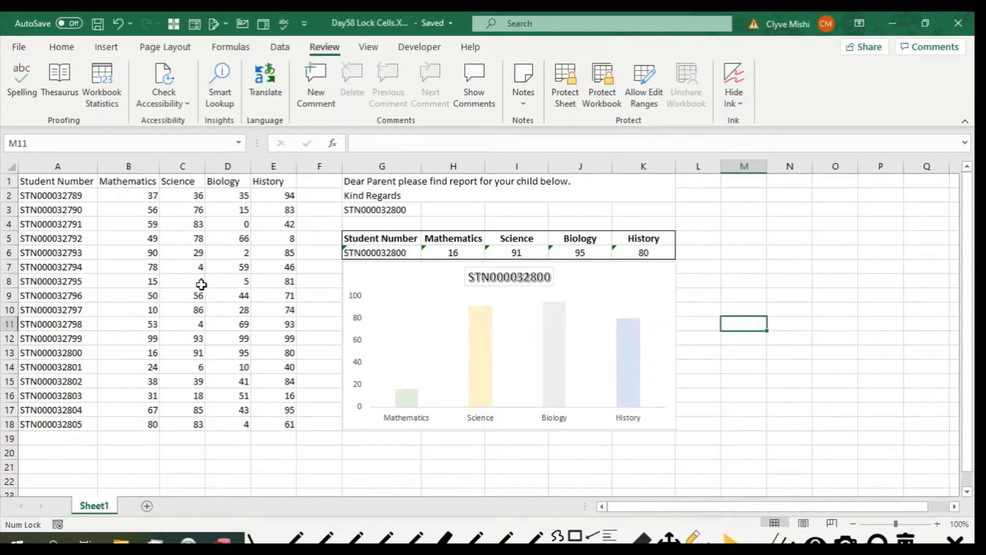
Set the Science mark in cell C7 to 40.
left_click(144, 198)
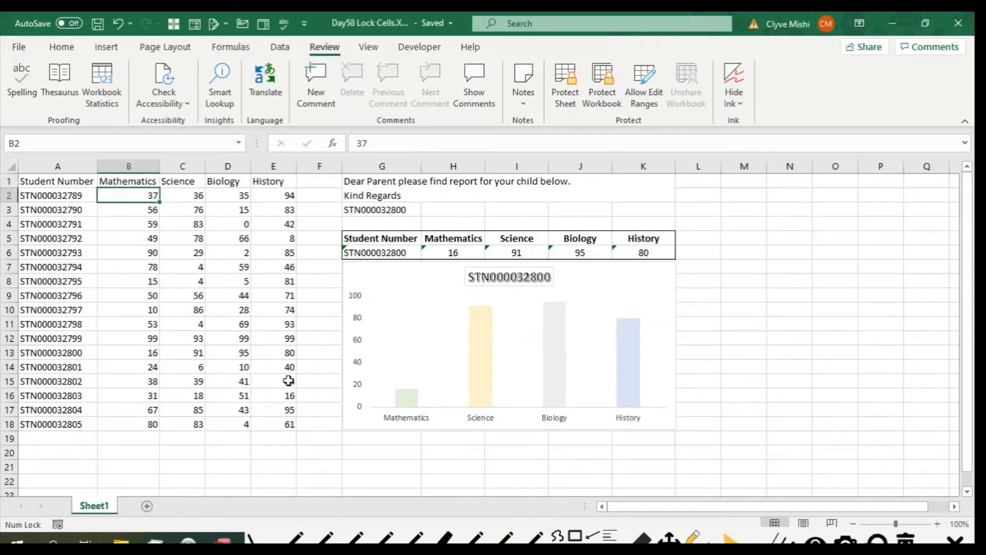
left_click(291, 434, "shift")
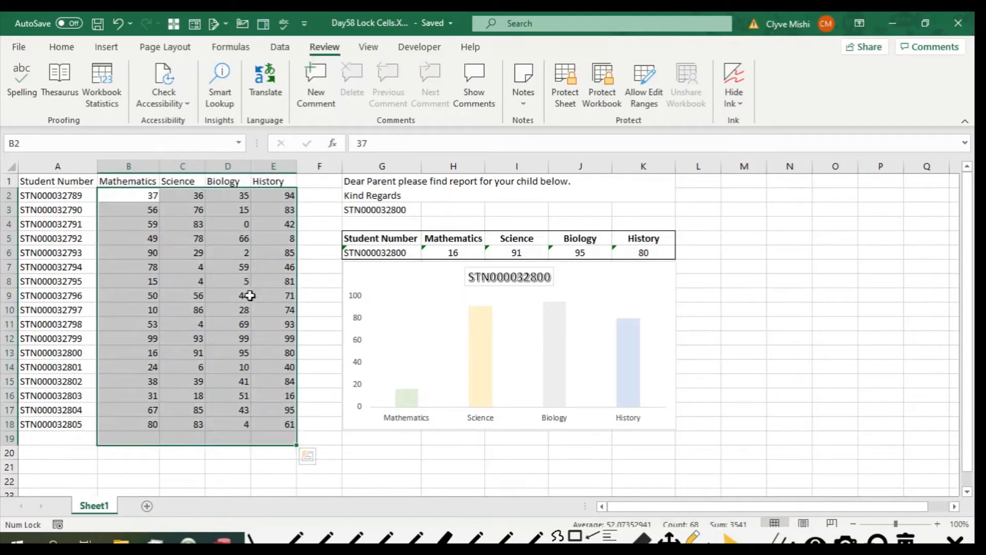
left_click(200, 268)
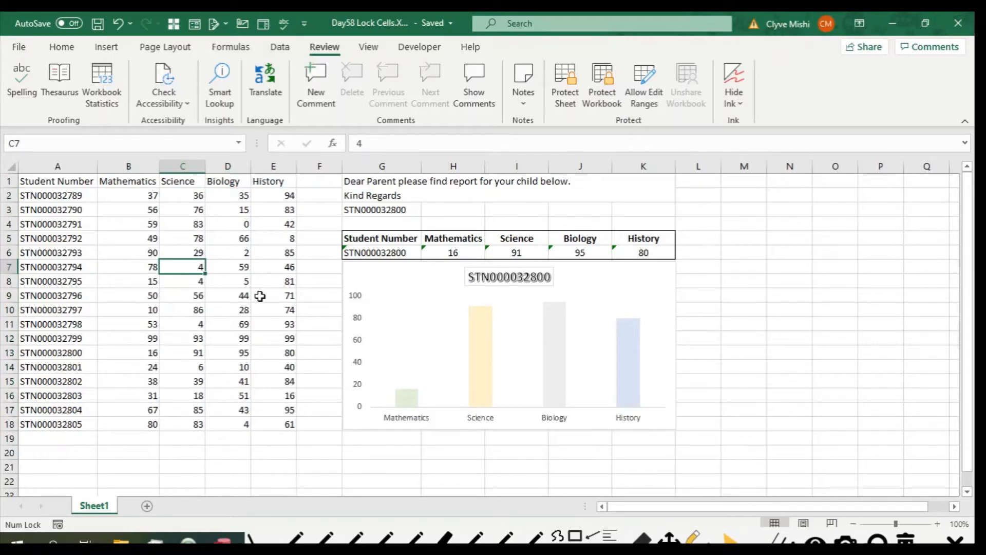
type("40")
key("Return")
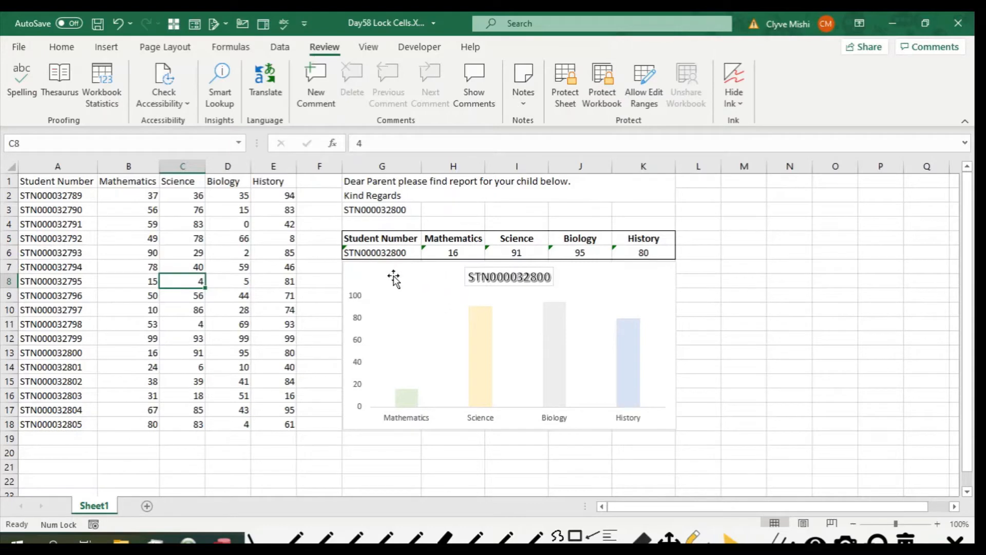
Shade the whole marks table A1:E18 light green.
left_click(41, 185)
left_click(291, 425, "shift")
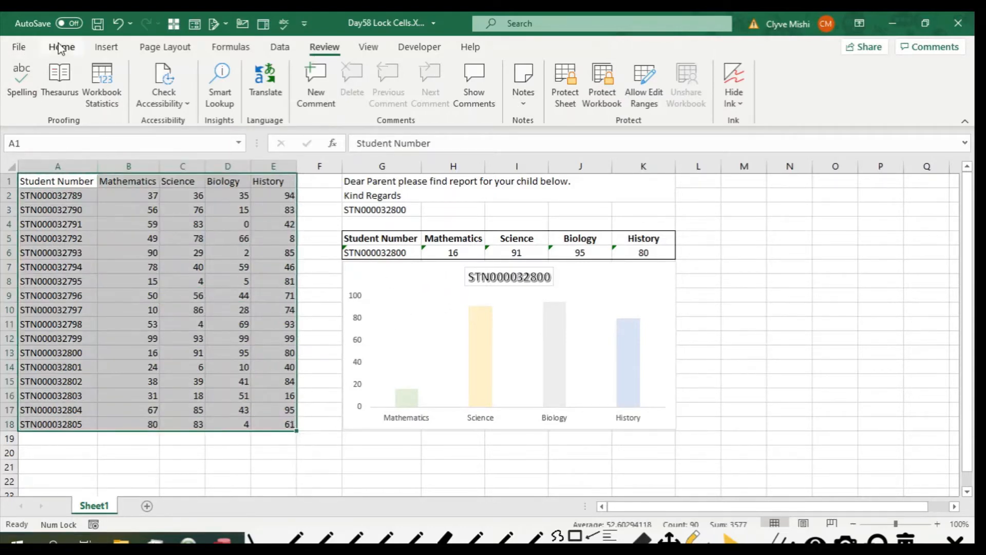
left_click(61, 47)
left_click(194, 97)
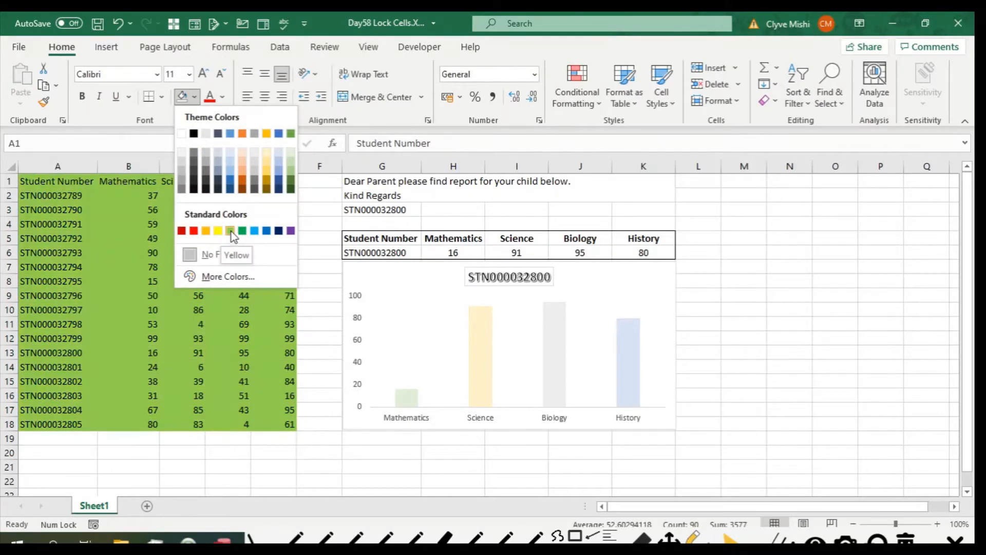
left_click(230, 233)
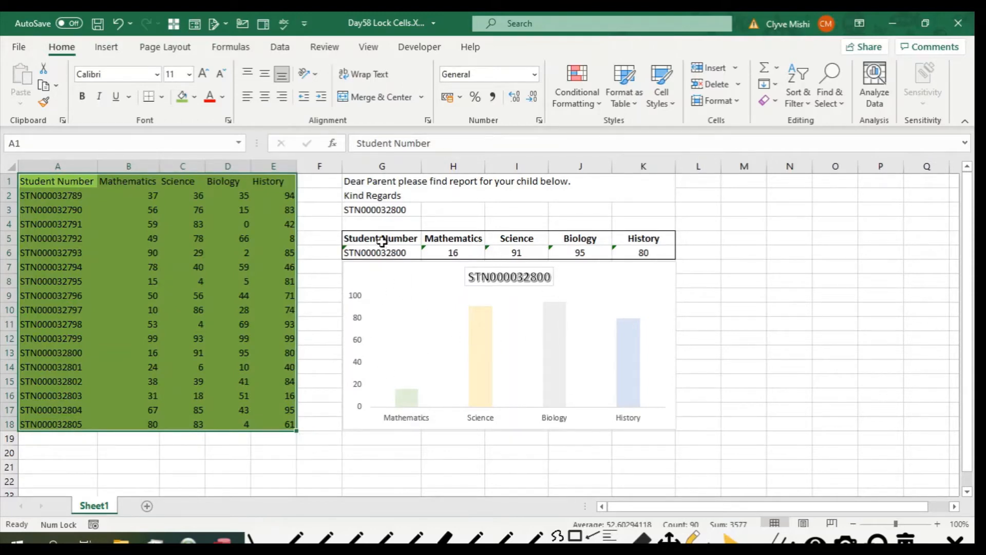
Check the report cells in row 6 and cell G3, and remove the fill color from the marks table A1:E18.
left_click(392, 257)
left_click(465, 253)
left_click(663, 253)
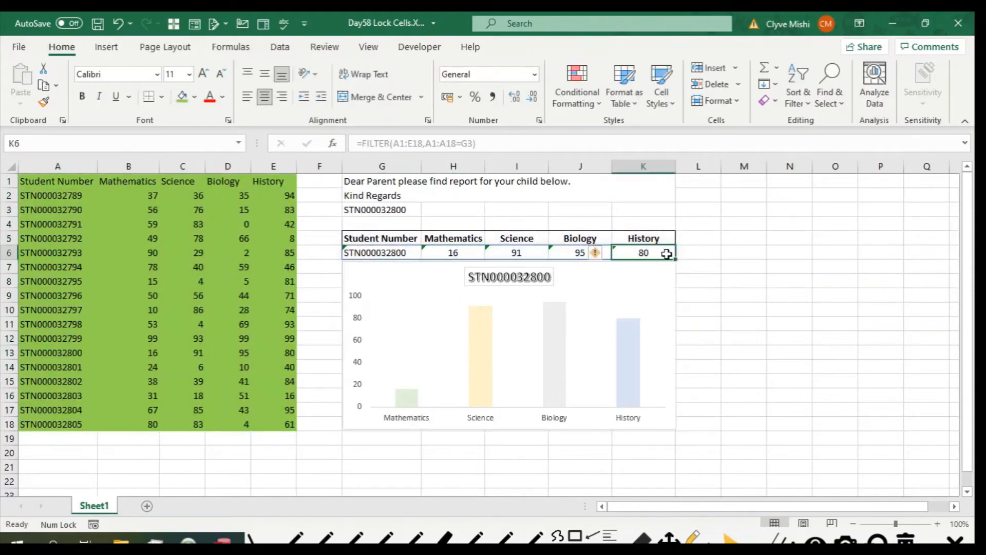
left_click(370, 211)
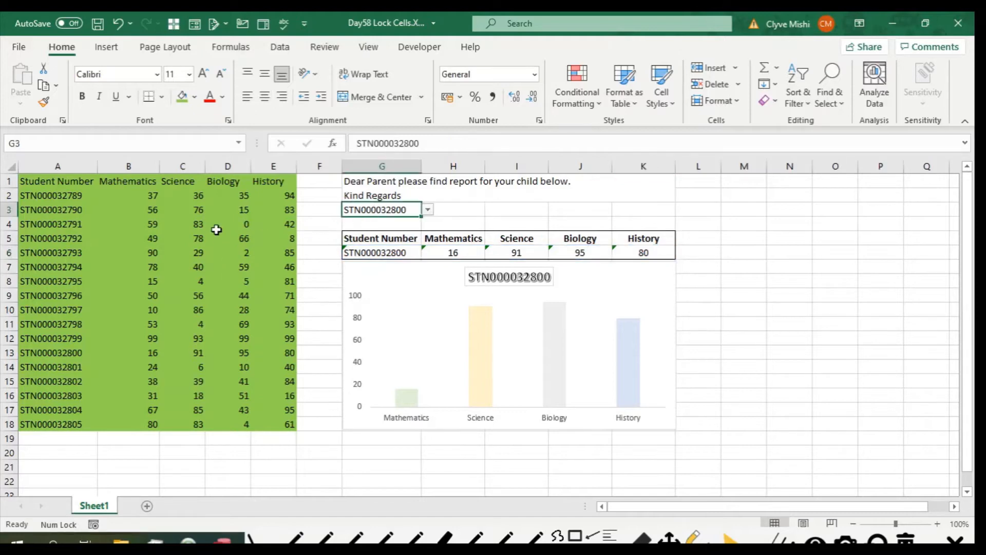
mouse_move(47, 181)
left_mouse_down()
mouse_move(293, 407)
mouse_move(290, 424)
left_mouse_up()
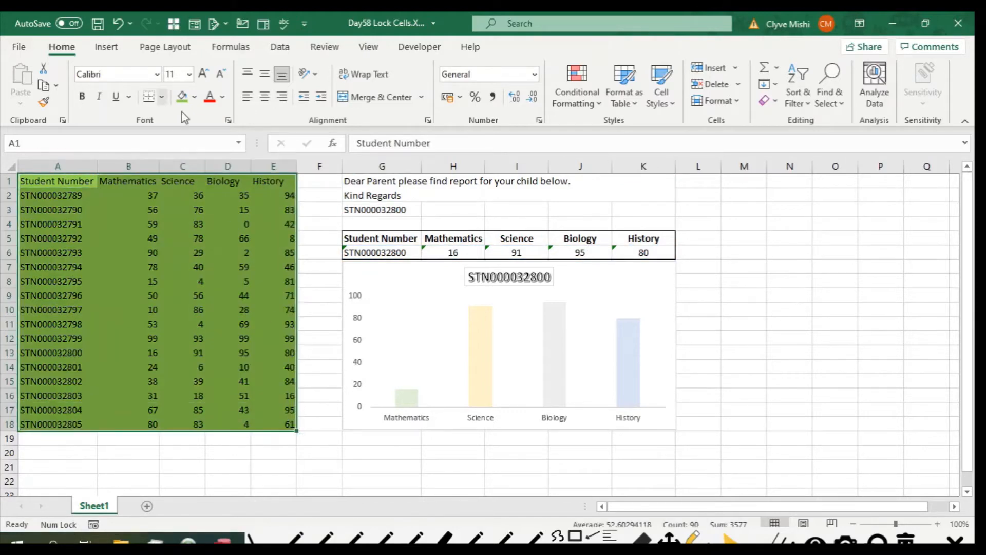
left_click(194, 96)
left_click(222, 245)
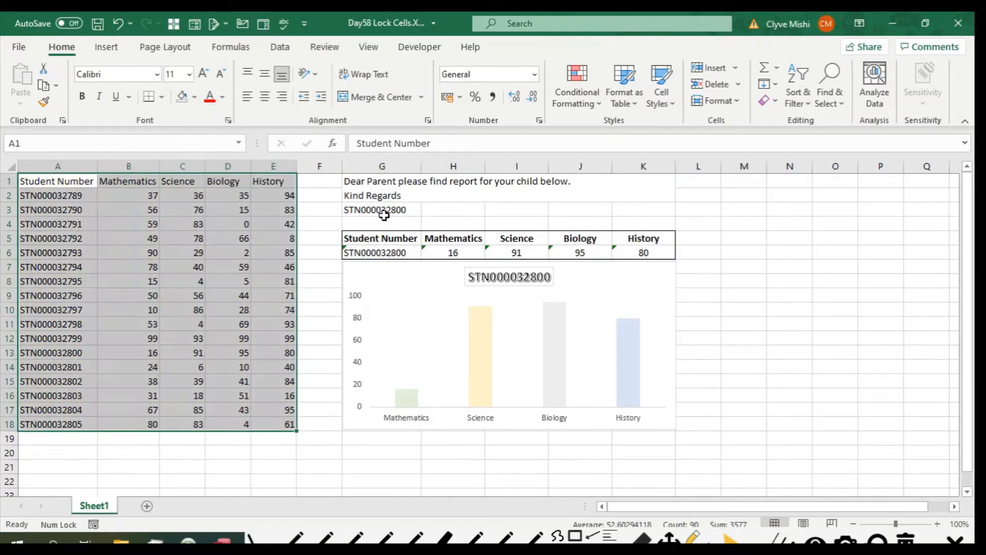
Shade the student number selection cell G3 light blue.
left_click(383, 212)
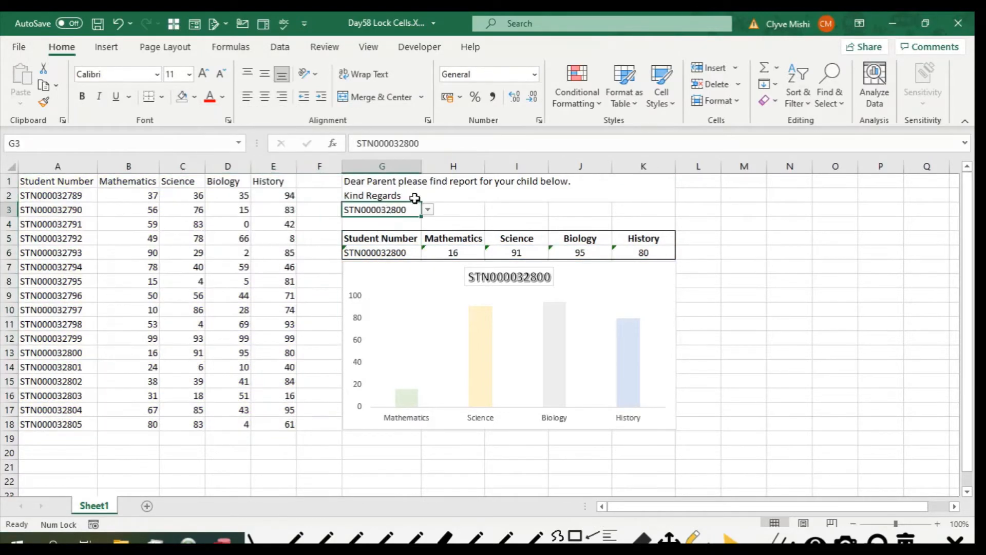
left_click(195, 97)
left_click(230, 153)
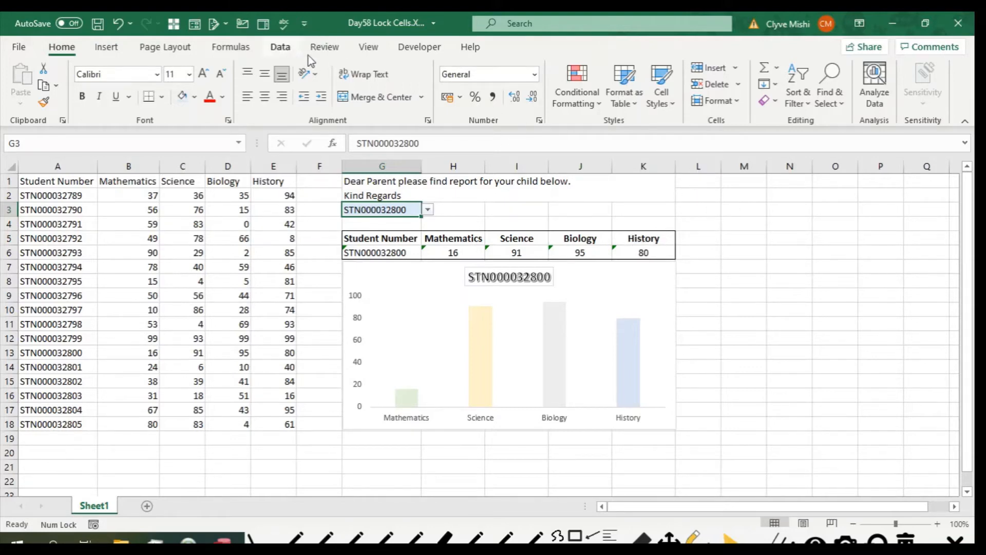
Protect the worksheet without a password, allowing only selection of locked and unlocked cells.
left_click(319, 47)
left_click(565, 82)
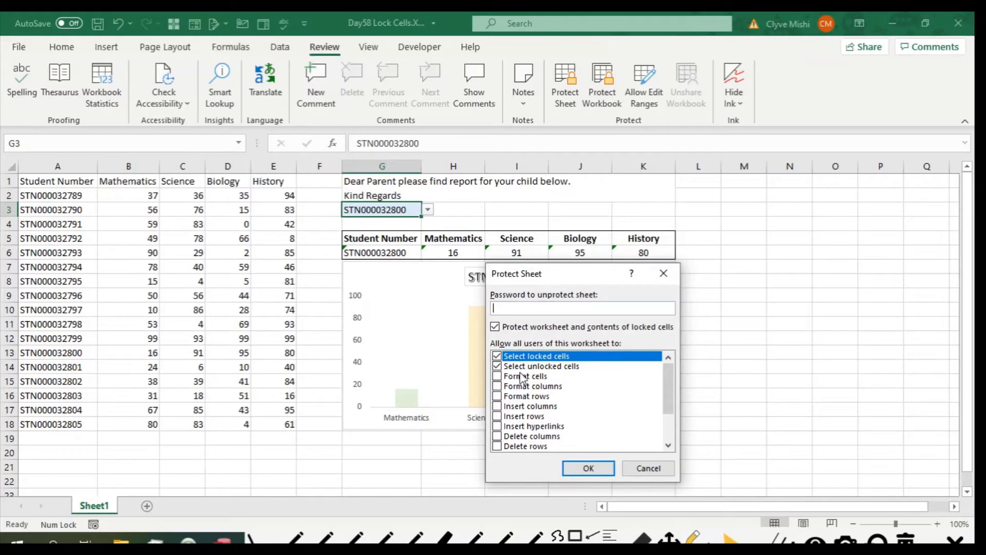
left_click(589, 468)
left_click(744, 309)
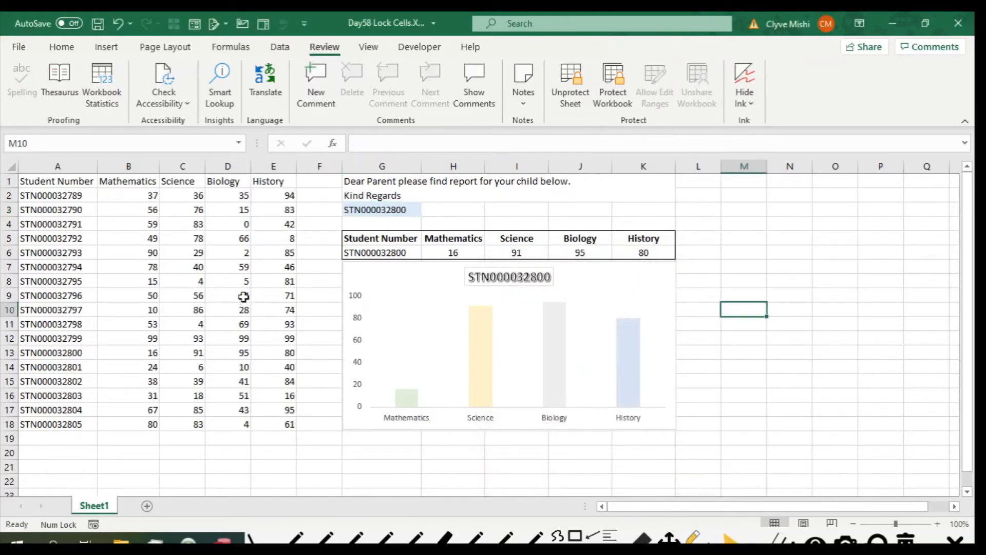
Set the Biology mark in cell D4 to 40 and save the workbook.
left_click(223, 237)
left_click(245, 225)
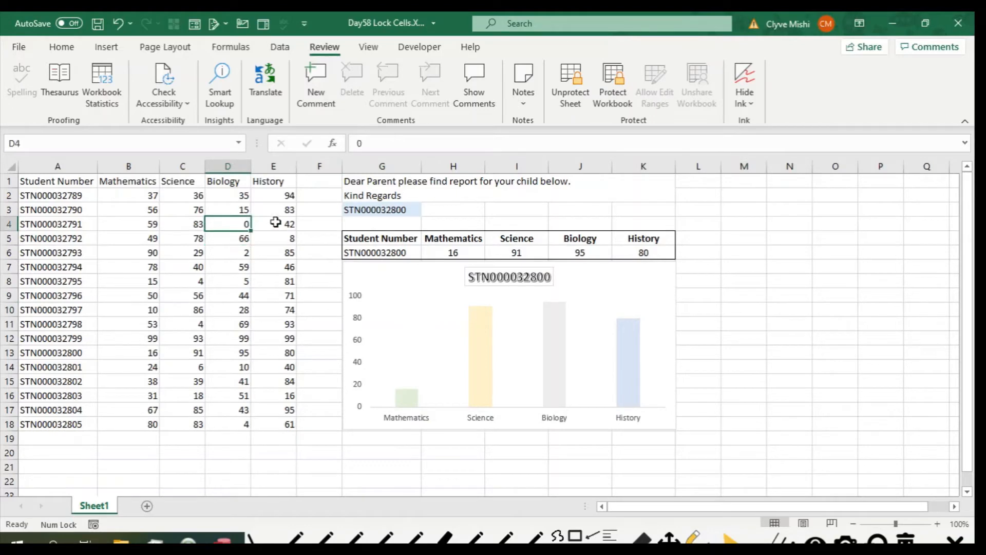
type("40")
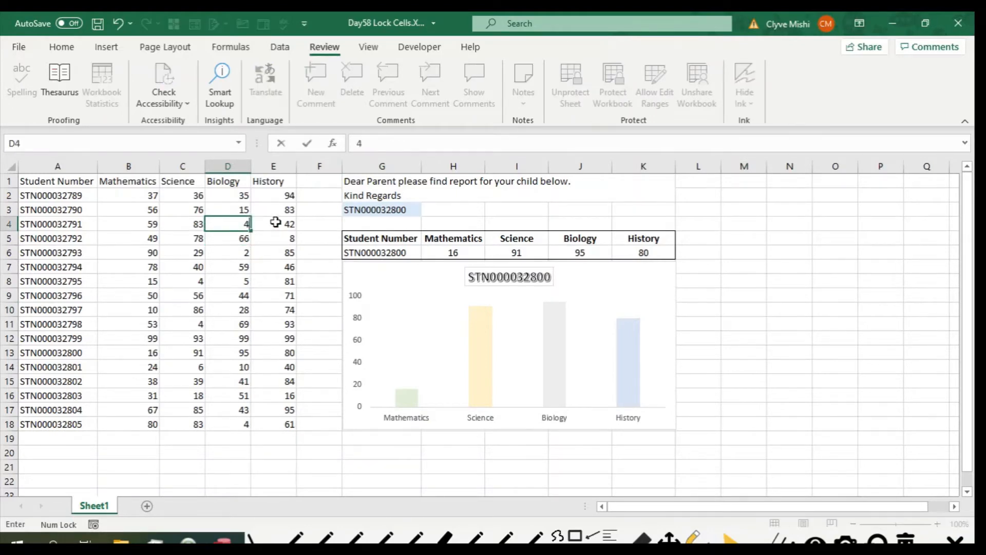
key("Return")
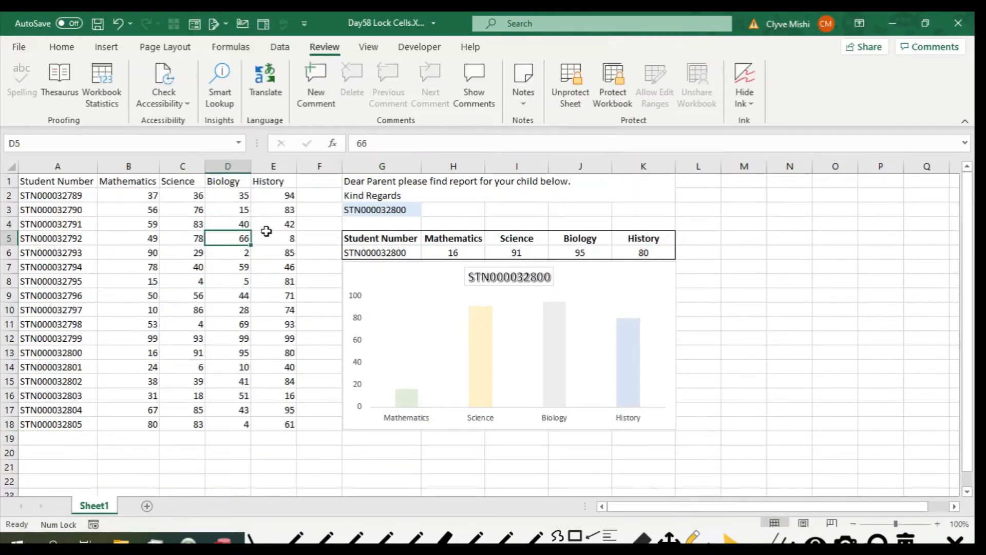
left_click(235, 224)
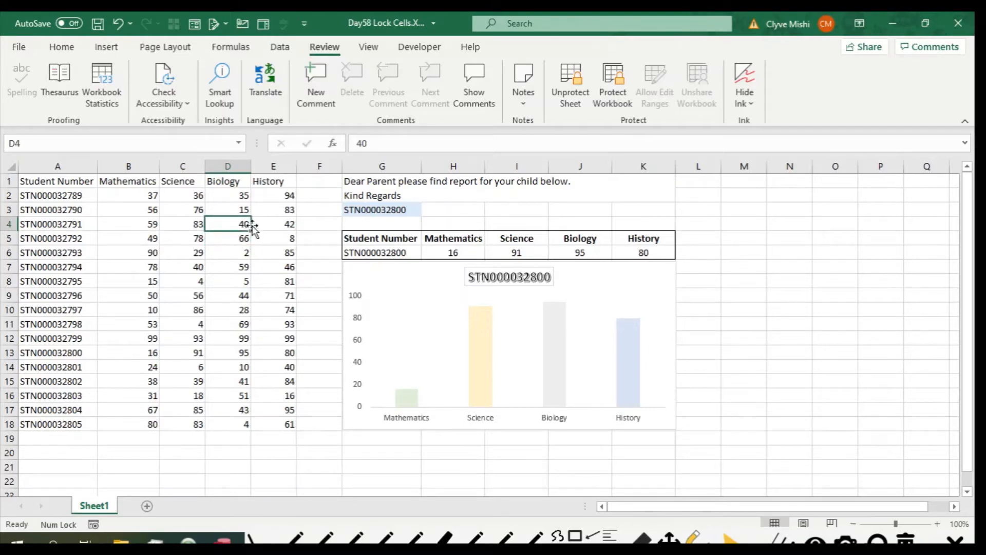
key("ctrl+s")
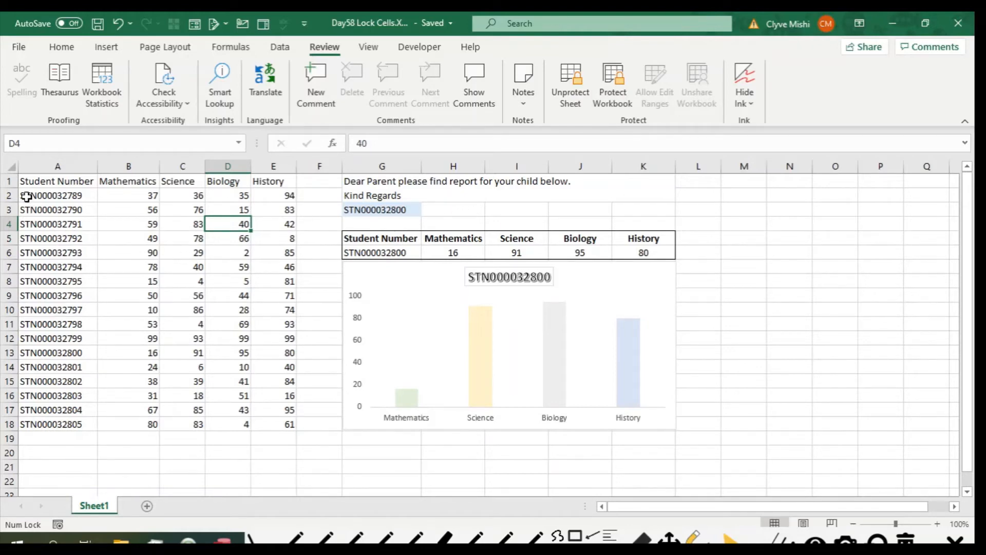
Select all cells of the worksheet and remove the sheet protection so their lock setting can be changed.
left_click(10, 167)
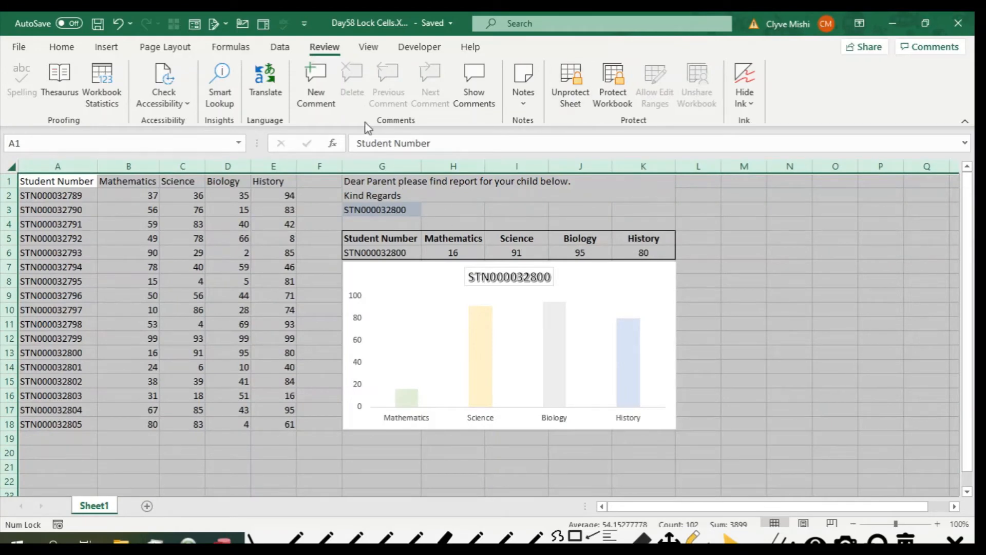
left_click(61, 47)
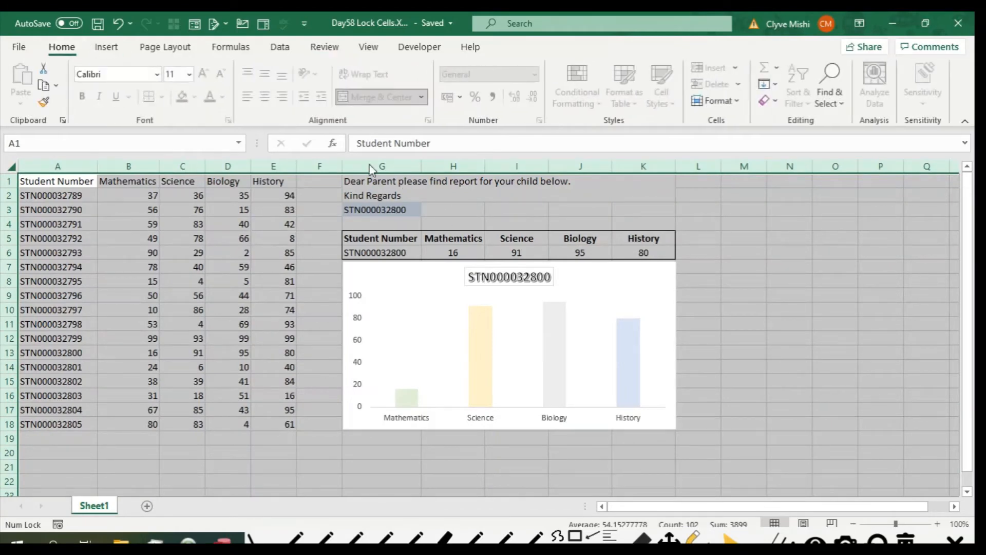
left_click(733, 107)
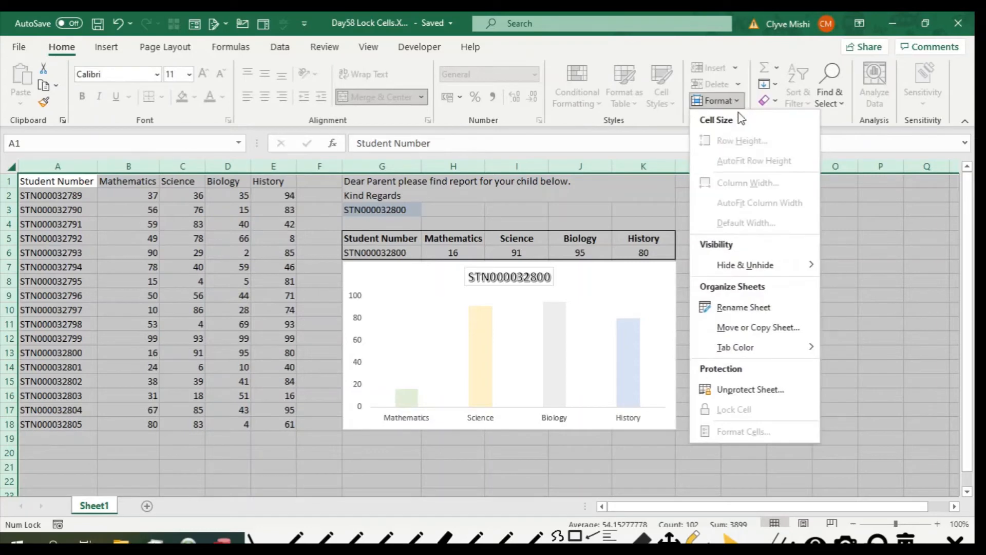
left_click(325, 47)
left_click(568, 79)
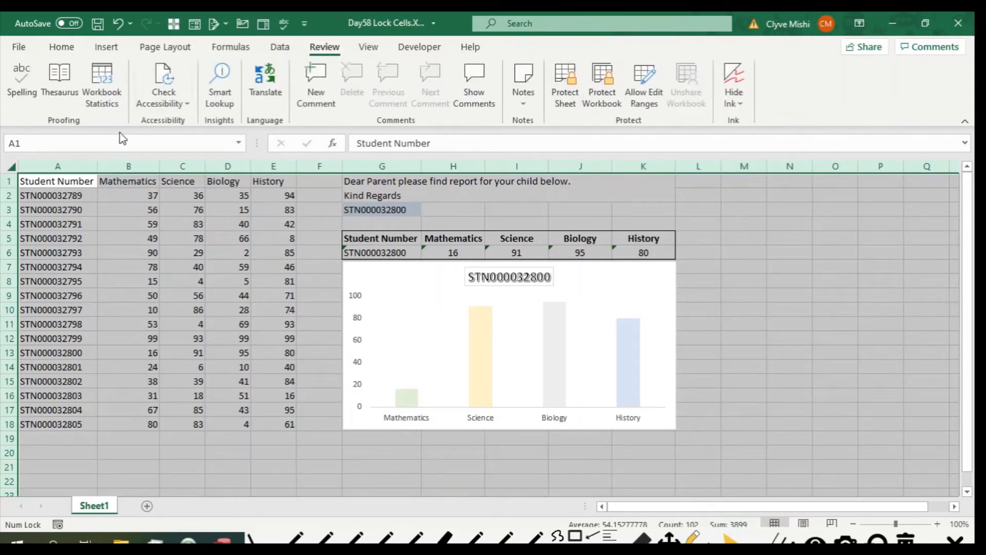
Apply the Lock Cell setting to all cells of the worksheet.
left_click(62, 47)
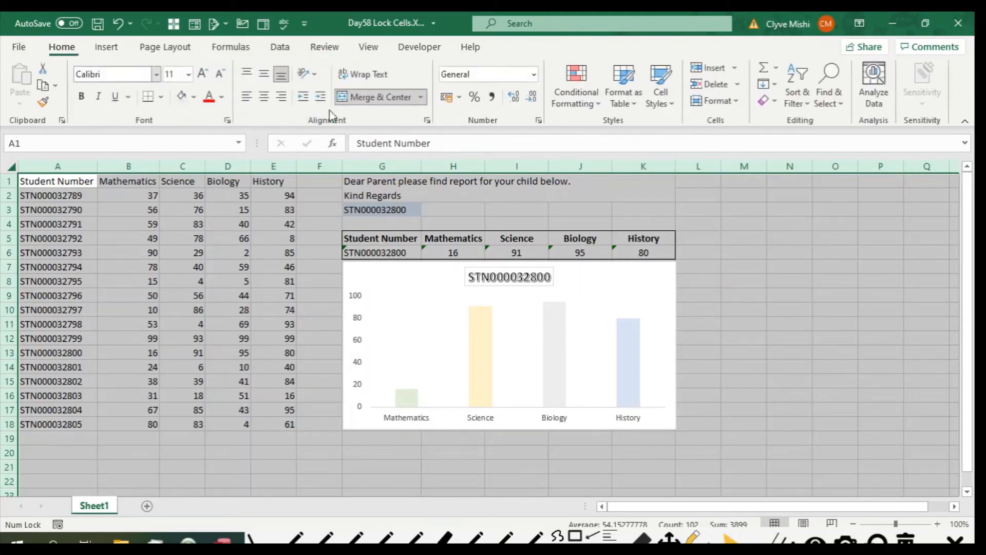
left_click(740, 103)
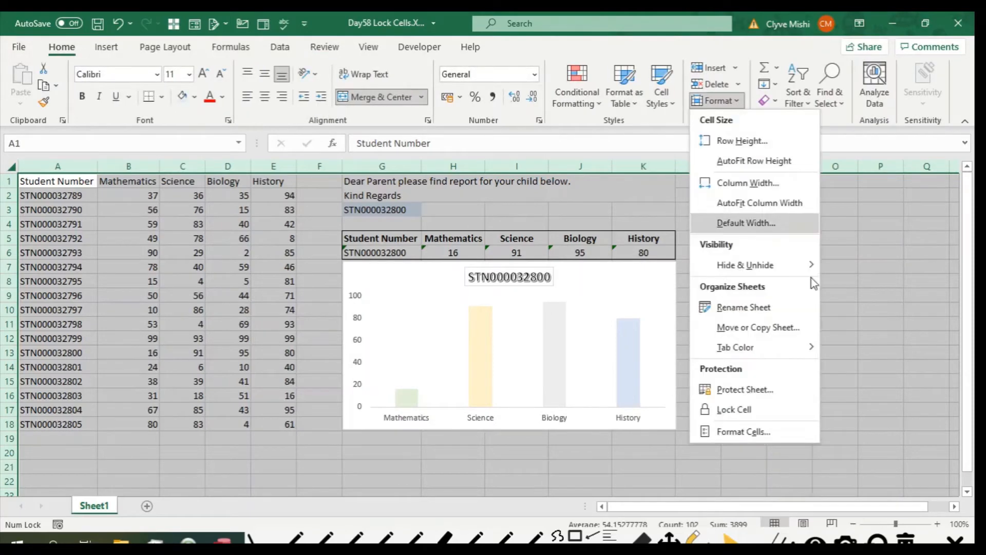
left_click(734, 413)
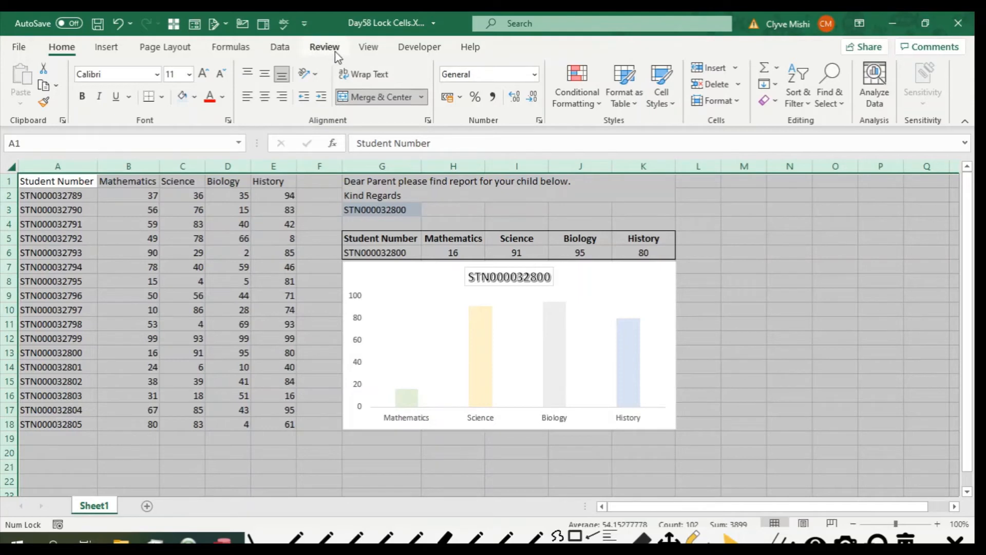
Set the Science mark in cell C8 to 44.
left_click(222, 324)
left_click(197, 281)
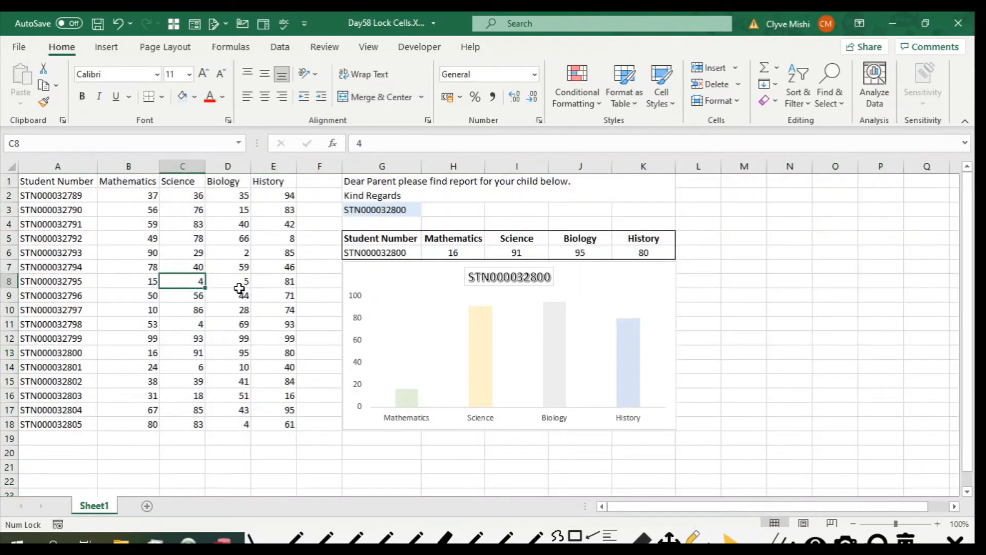
type("44")
key("Return")
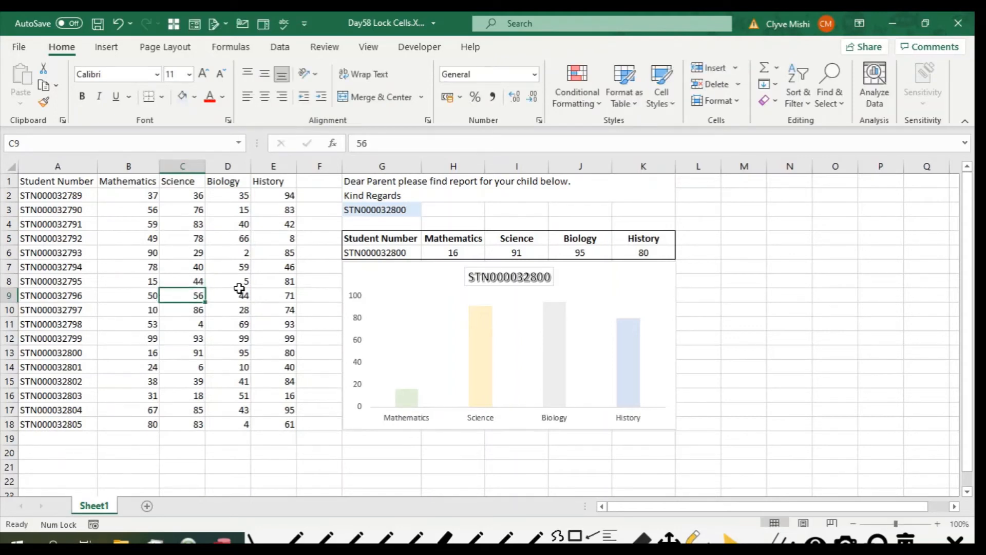
Turn off the Lock Cell setting for the student number selection cell G3.
left_click(381, 212)
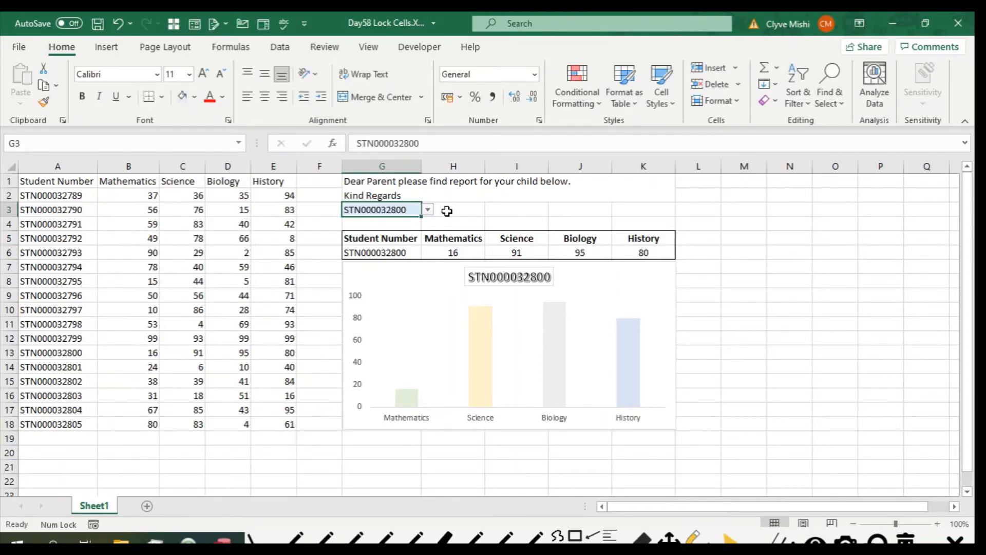
right_click(393, 211)
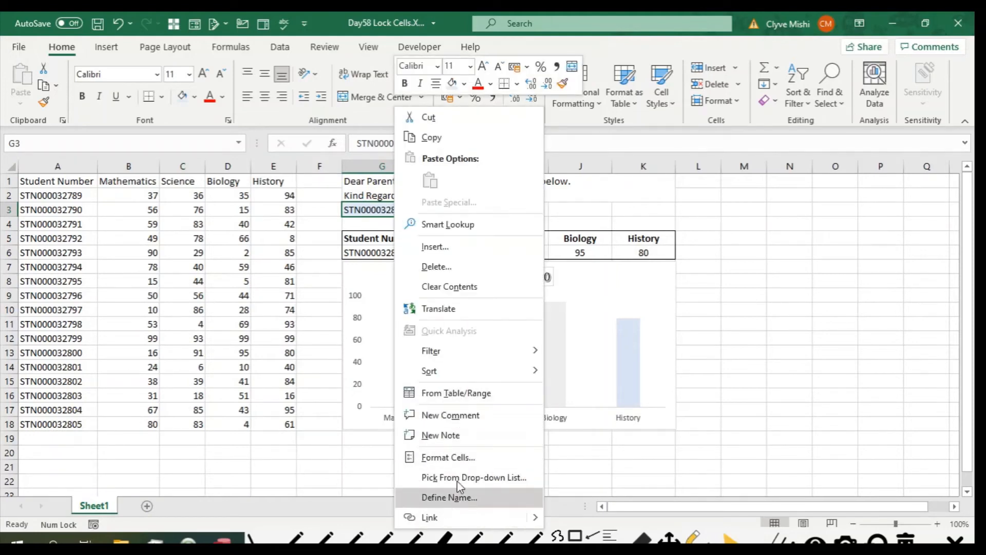
left_click(373, 207)
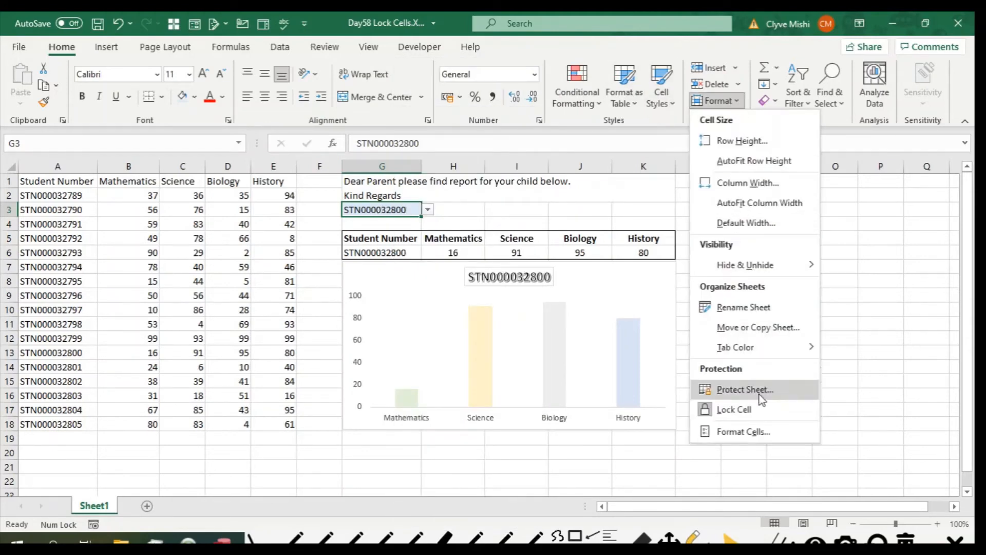
left_click(738, 414)
left_click(732, 102)
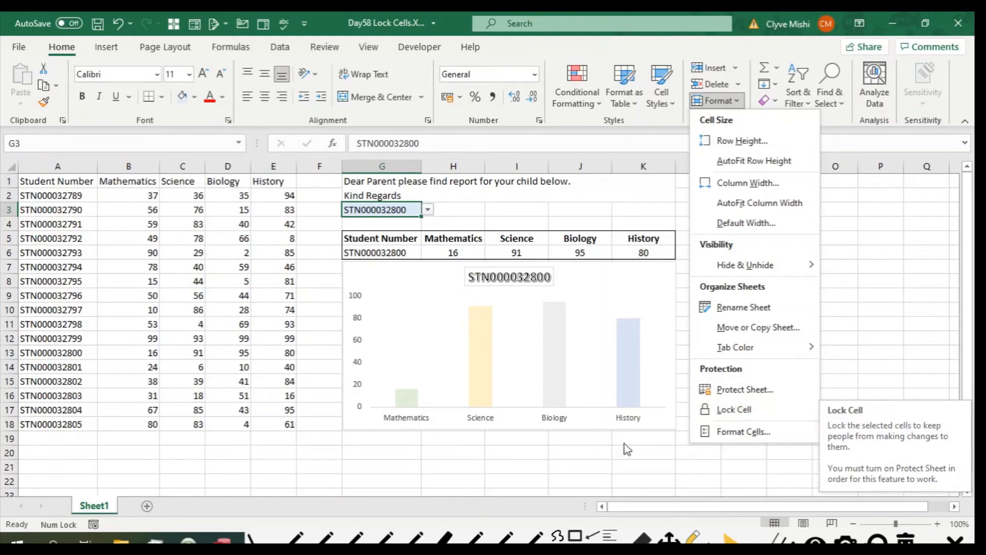
left_click(585, 450)
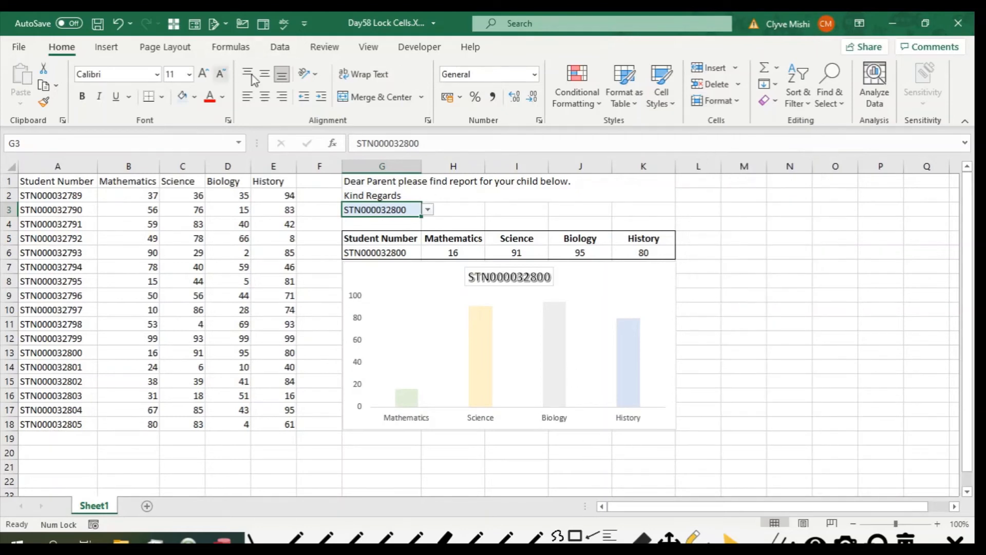
Protect the worksheet without a password, allowing users to select locked and unlocked cells.
left_click(325, 50)
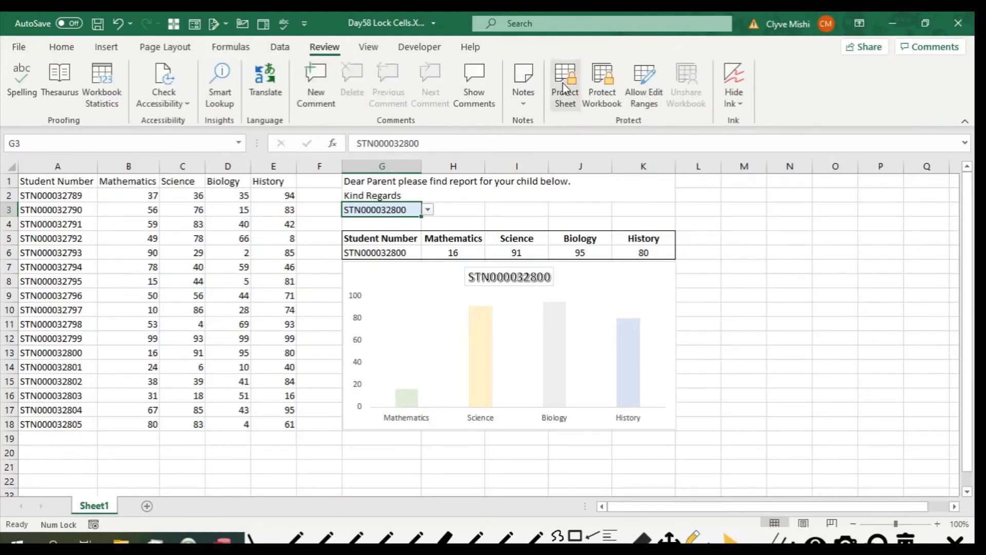
left_click(567, 105)
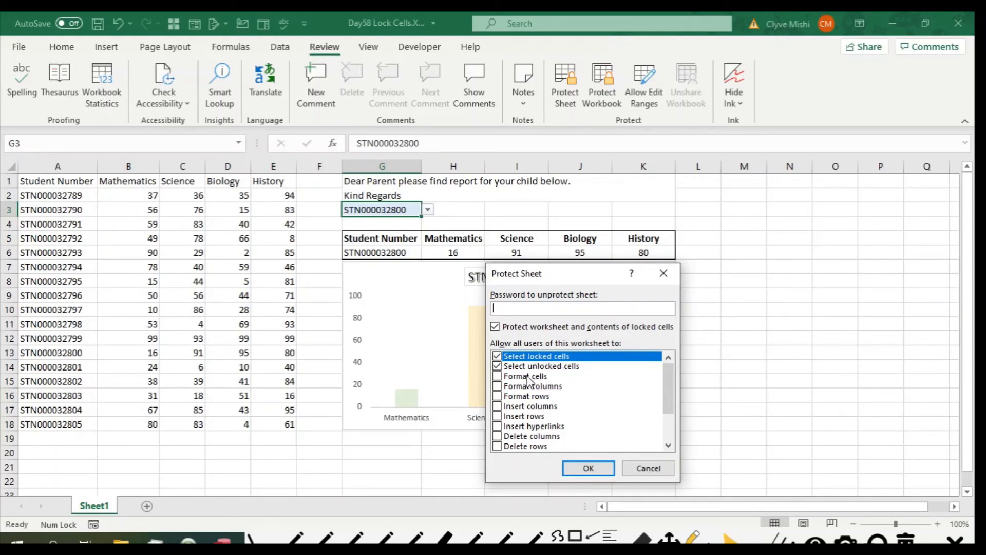
left_click(589, 468)
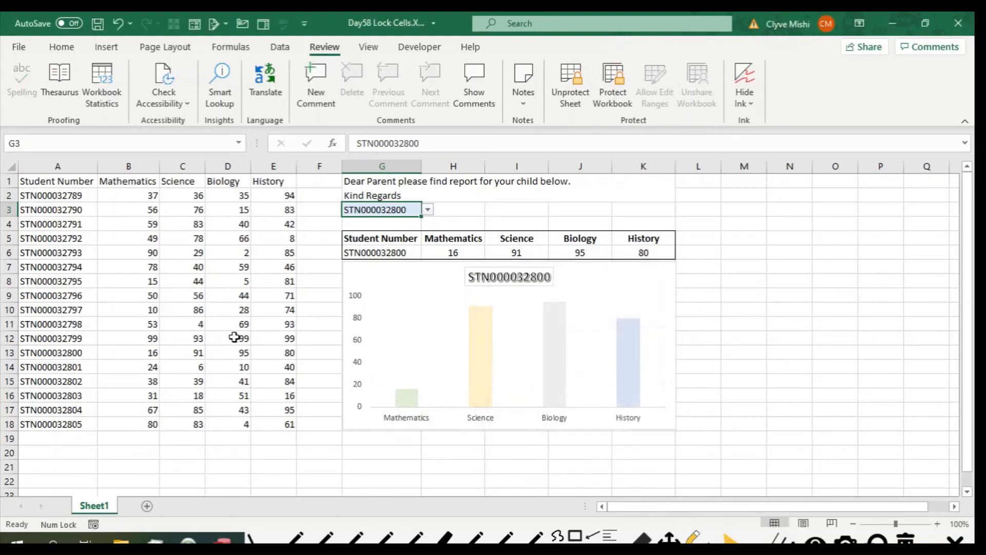
Try to edit the Biology mark in cell D8 on the protected sheet and dismiss the warning.
left_click(242, 282)
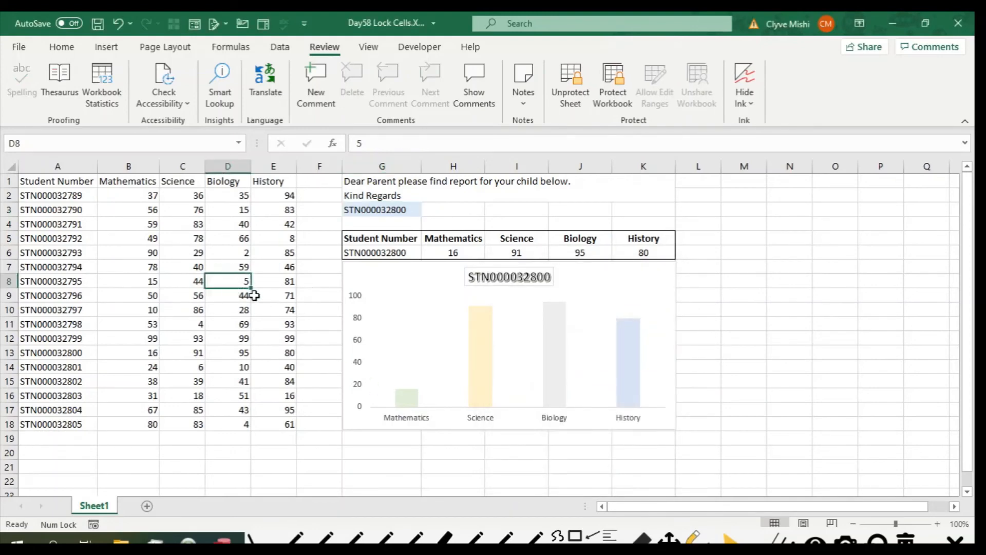
double_click(200, 285)
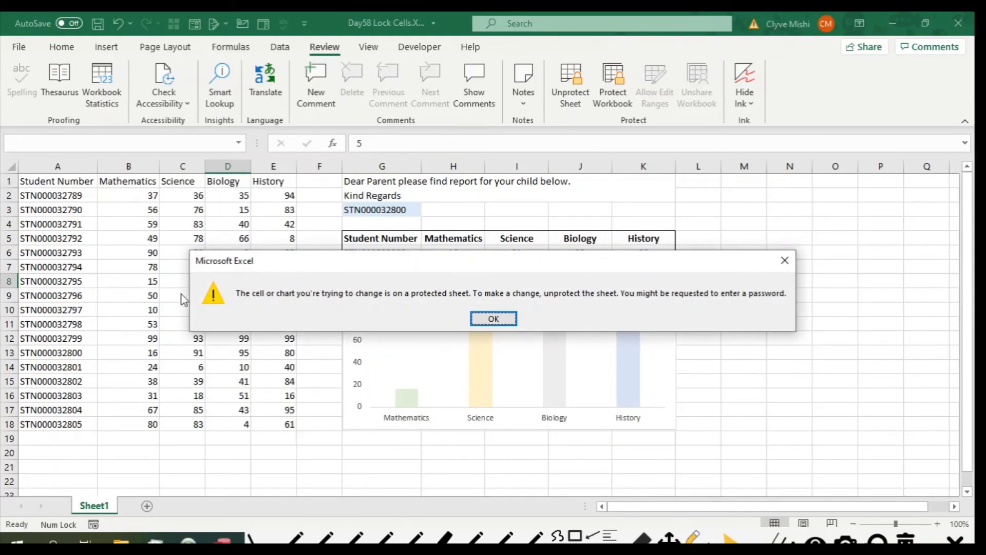
left_click(494, 319)
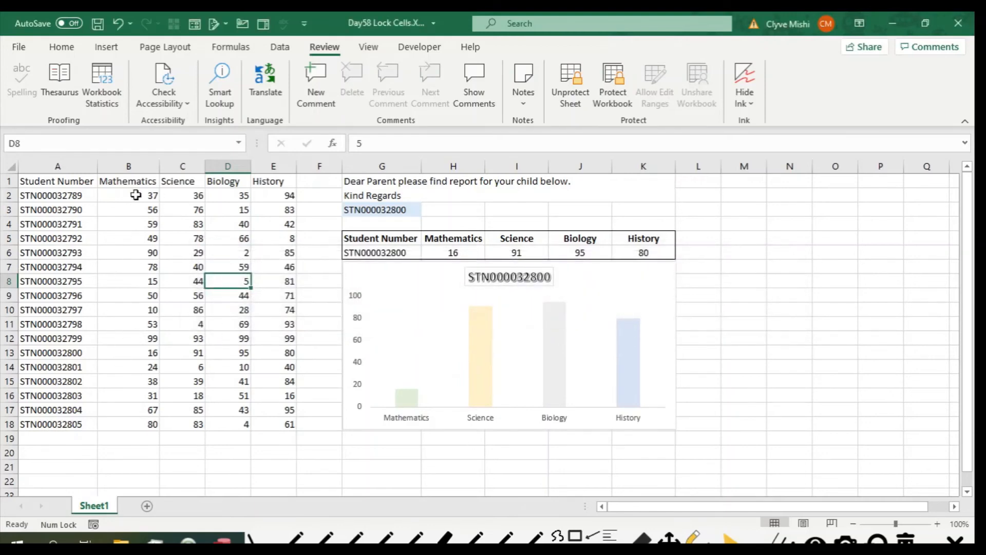
Test the selection list in G3 by choosing the student numbers from rows 8, 14 and 17 in turn.
left_click(408, 212)
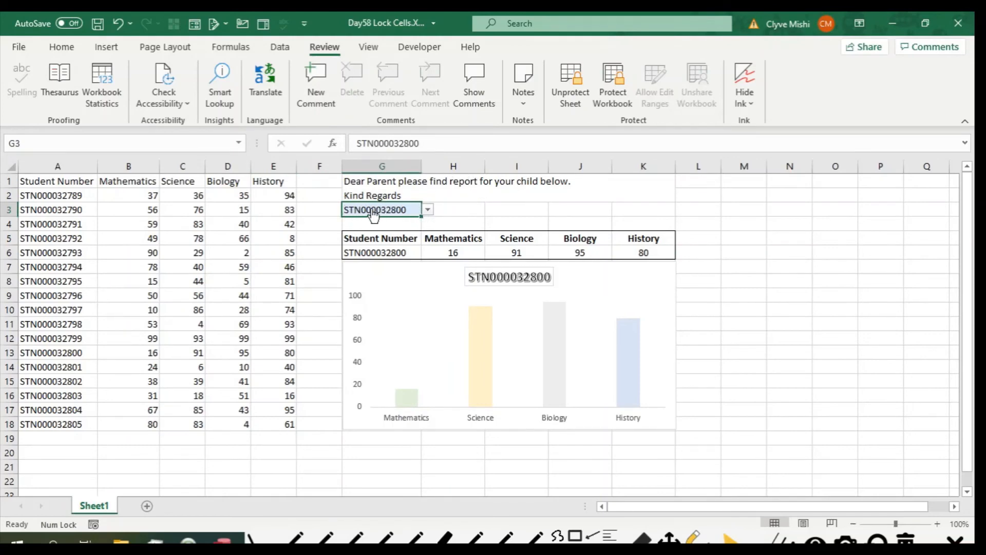
left_click(428, 210)
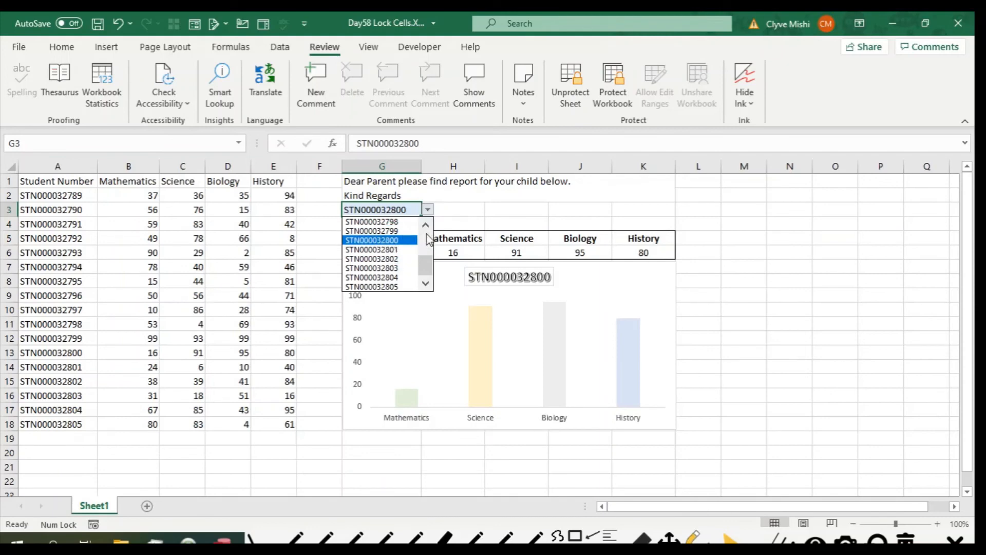
scroll(428, 240, "up", 2)
left_click(378, 227)
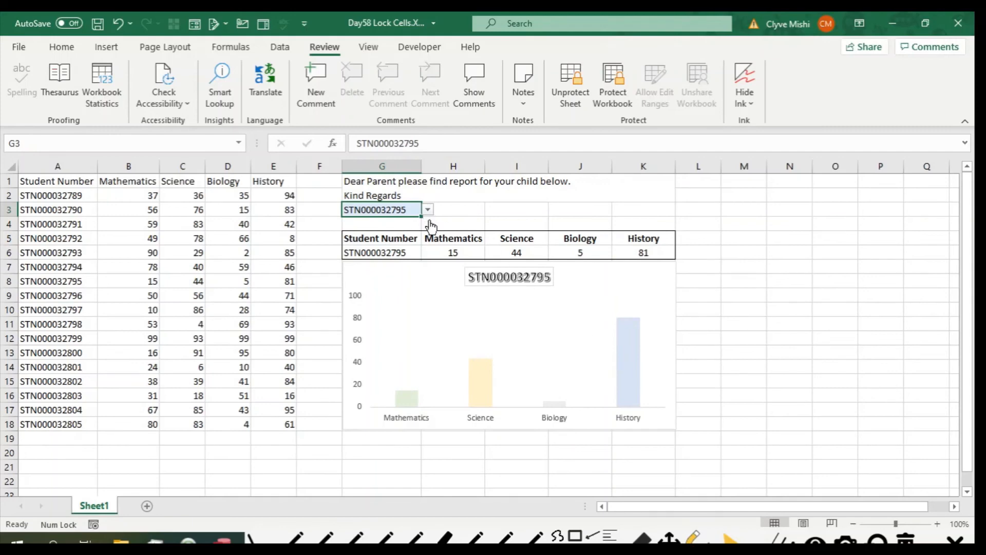
left_click(428, 209)
left_click(383, 283)
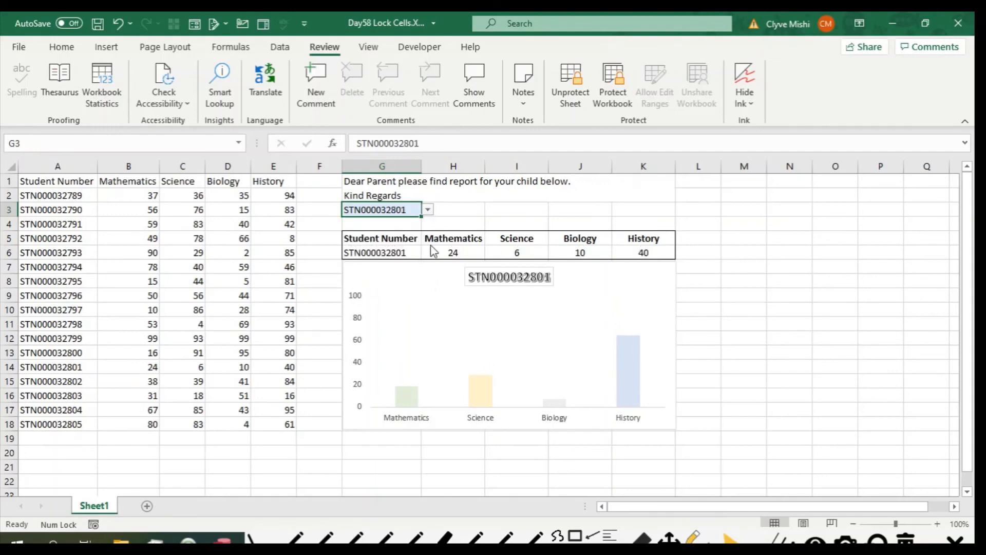
left_click(428, 210)
left_click(388, 281)
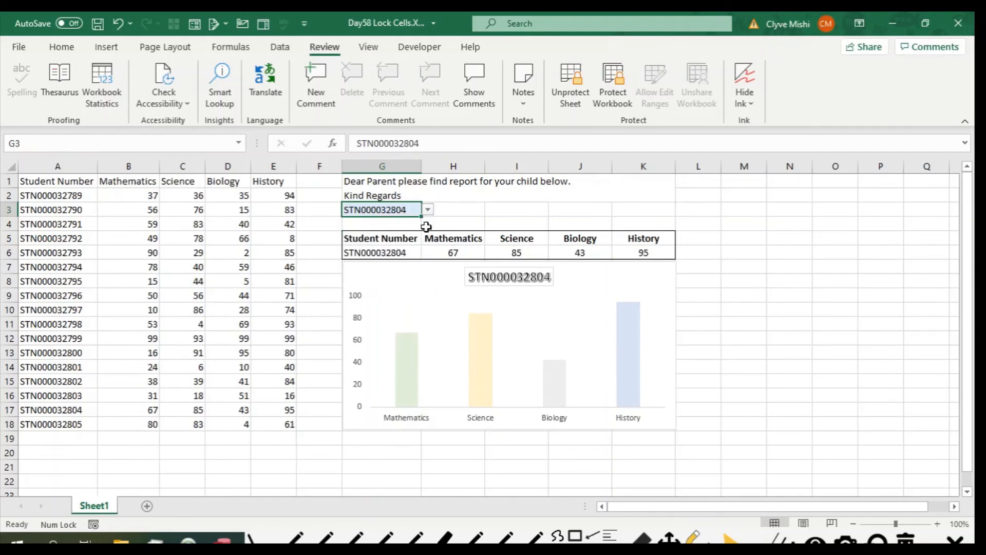